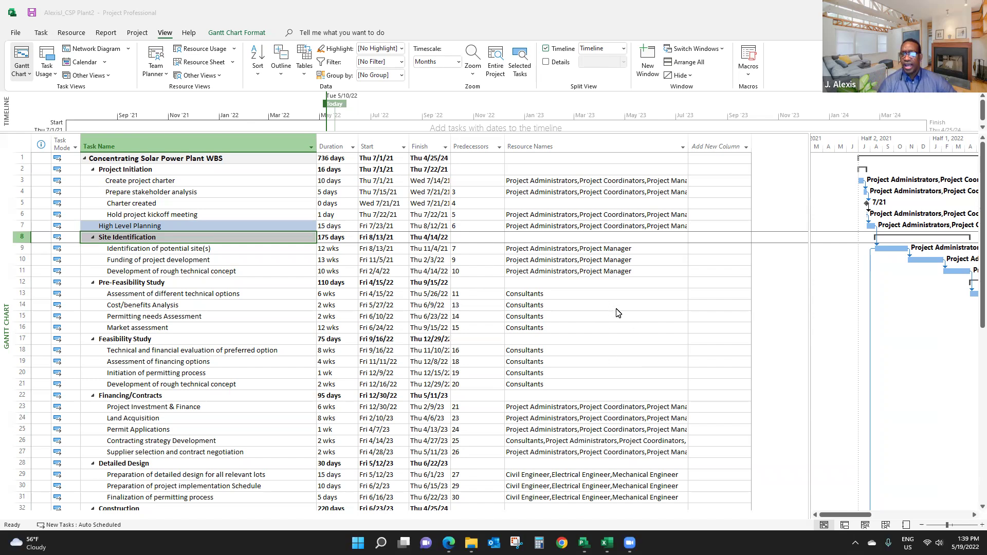
Bring the project window back to the Gantt Chart view.
scroll(617, 315, down, 3)
scroll(618, 316, up, 3)
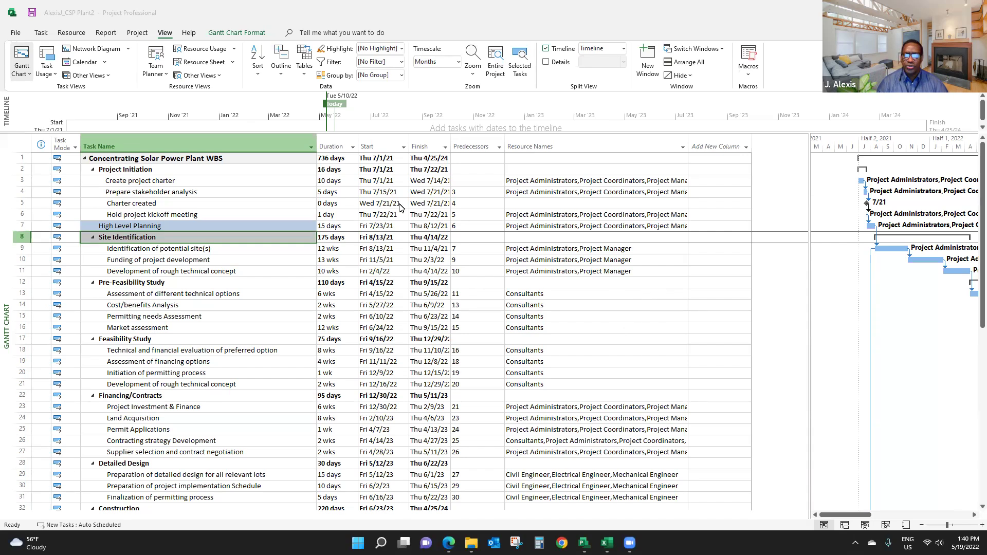
click(165, 35)
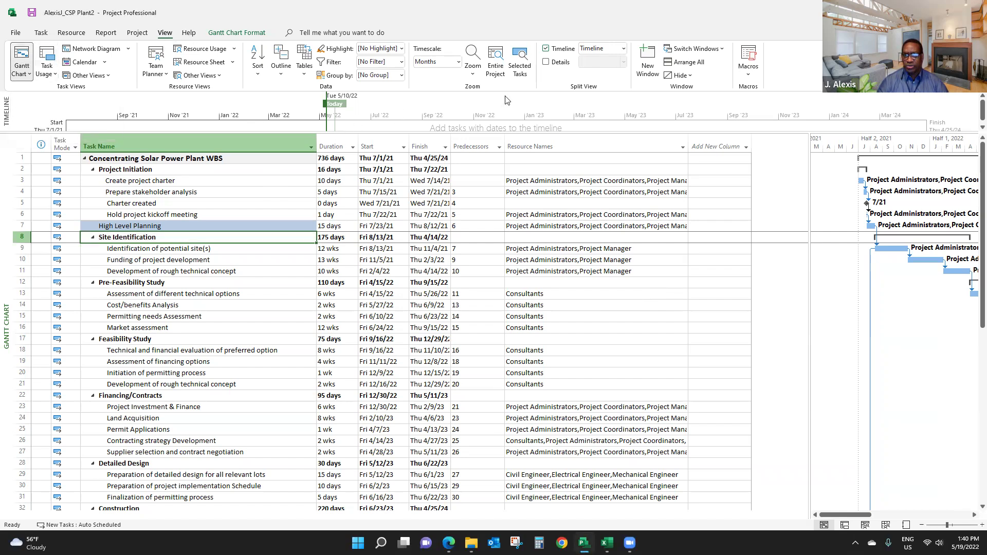
click(20, 56)
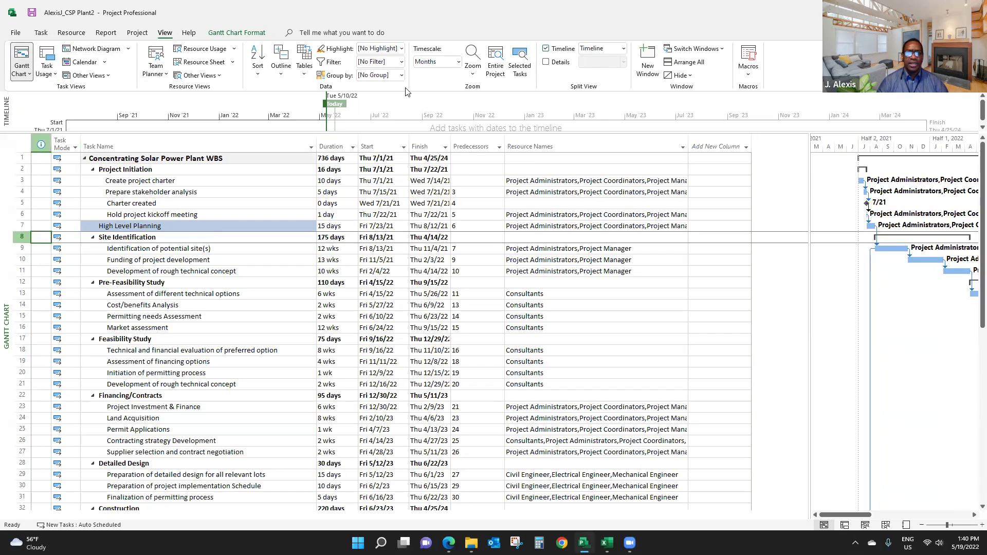
Reapply the Entry table and add a Cost column, showing $859,760.00 for the WBS.
click(307, 77)
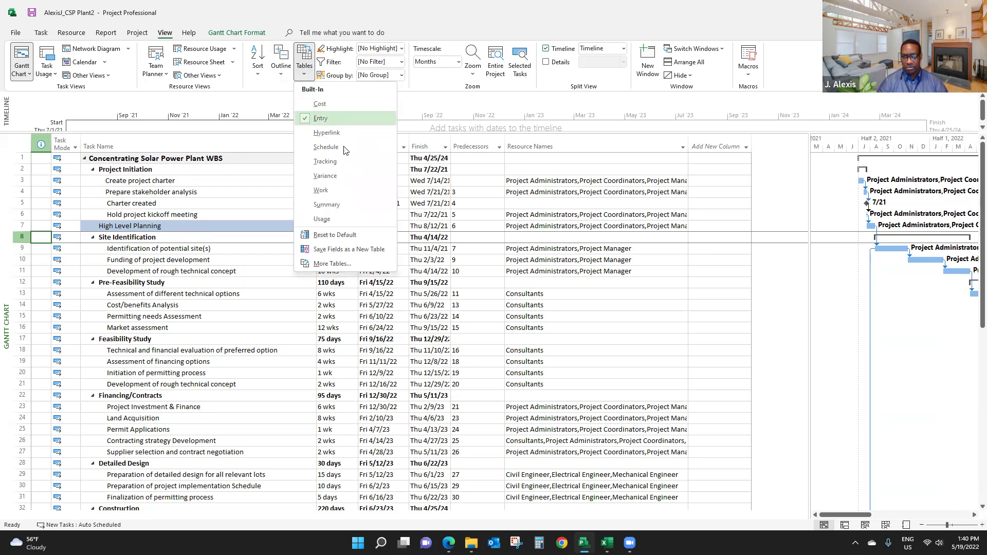
click(326, 117)
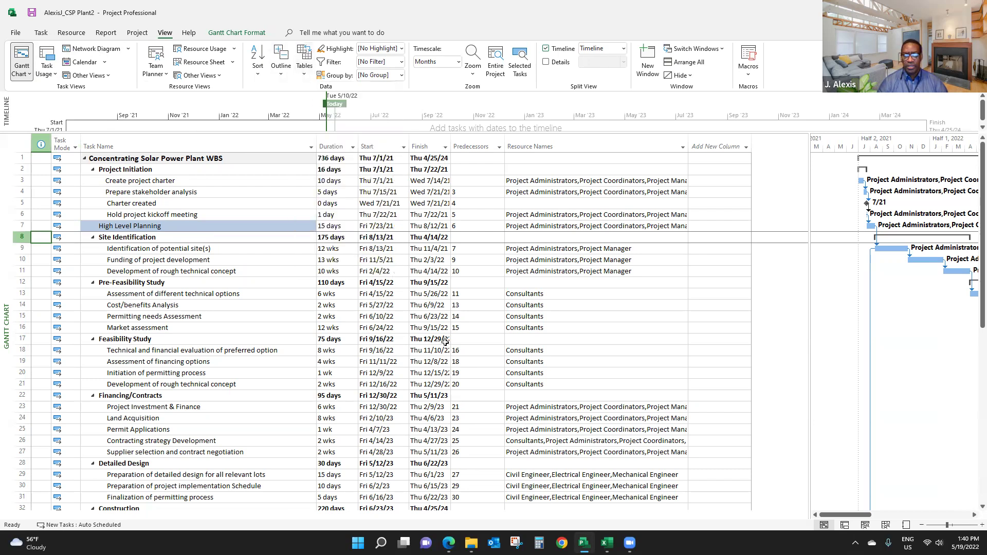
click(714, 144)
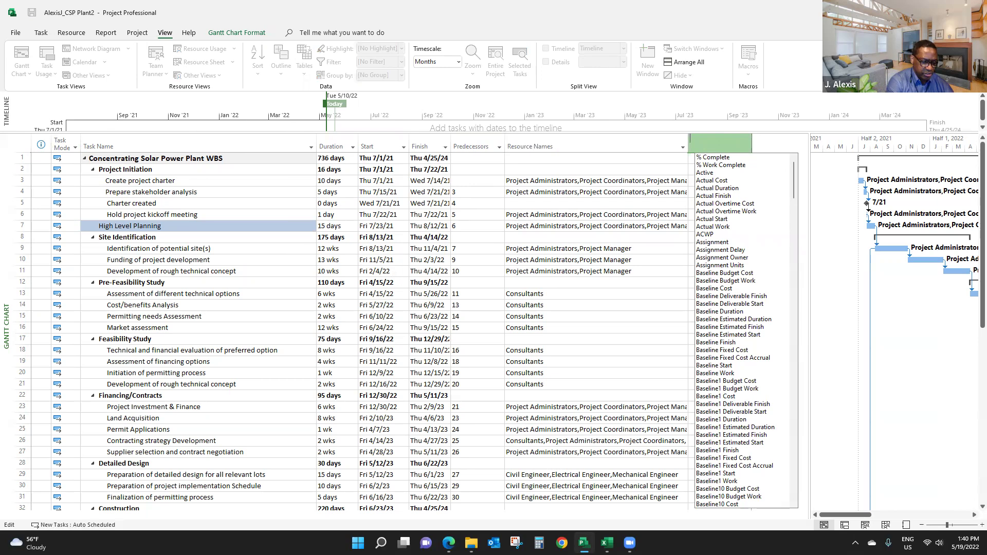
text(cost)
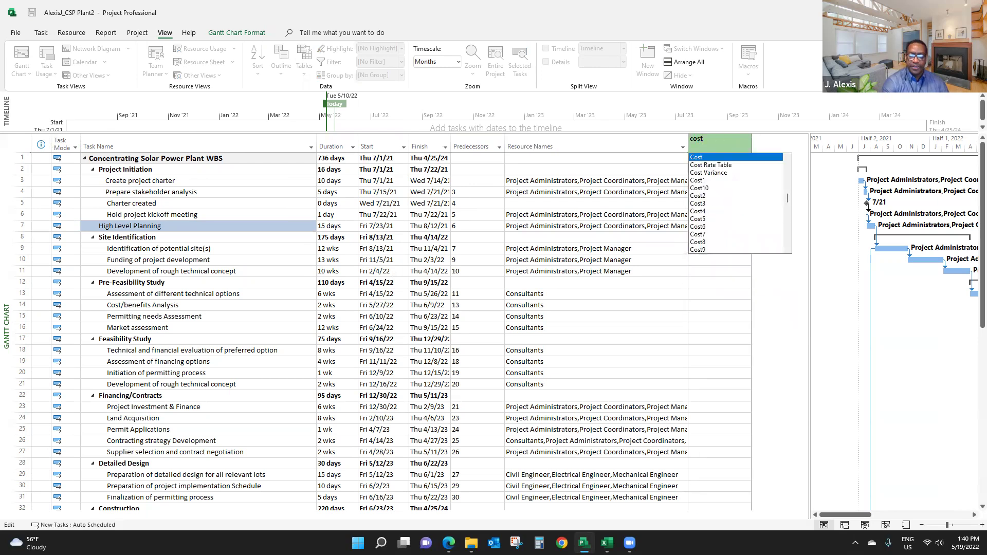
key(Return)
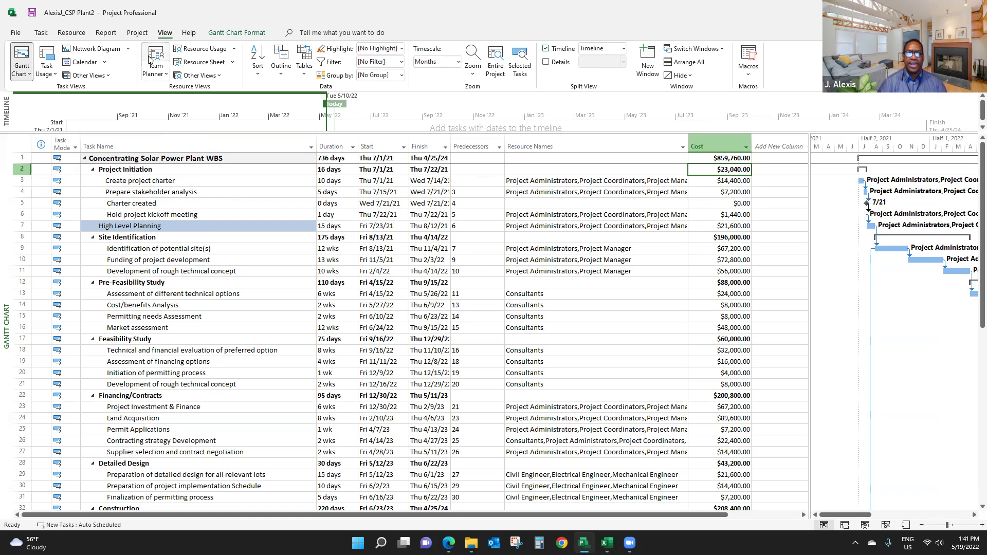
Turn on Project Summary Task to add row 0 totalling $859,760.00.
click(237, 33)
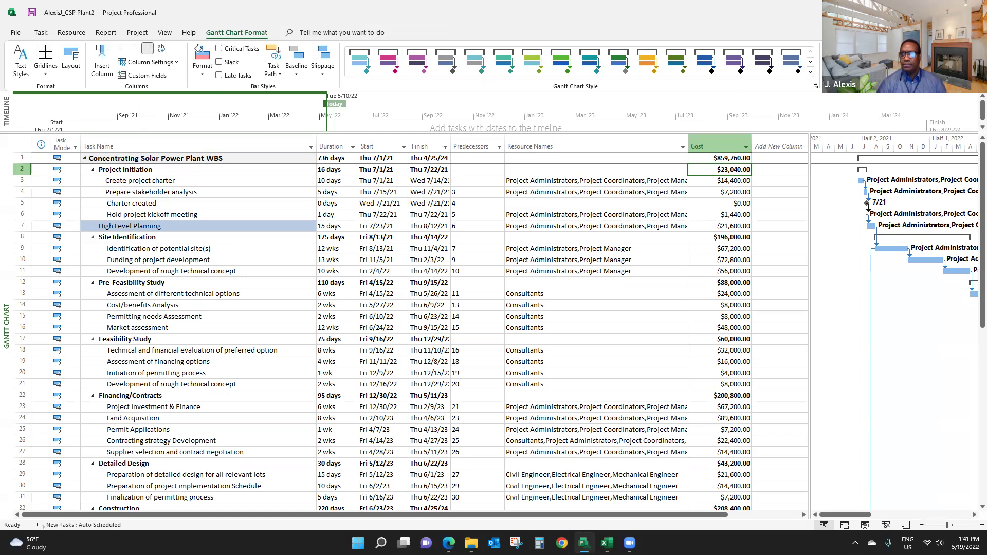
click(830, 61)
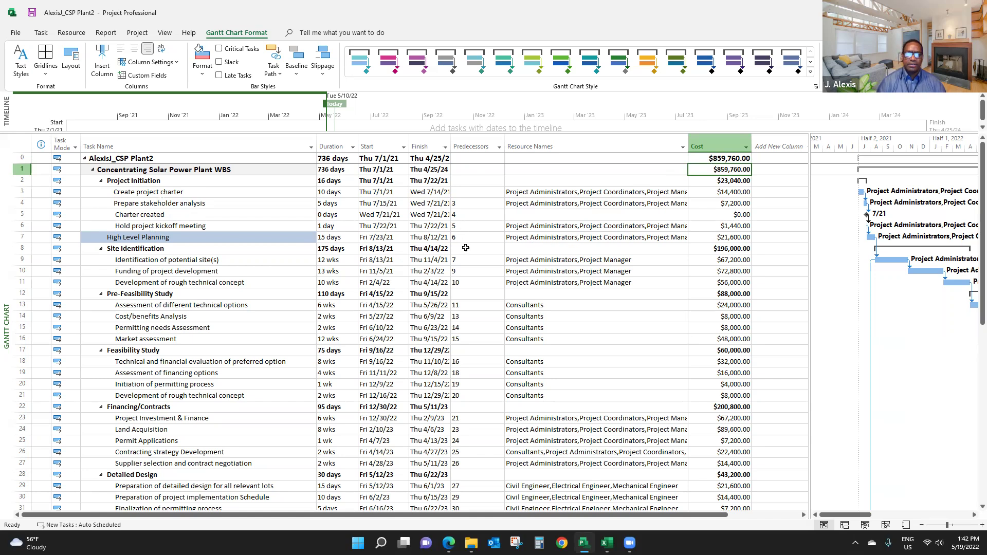
scroll(465, 248, down, 11)
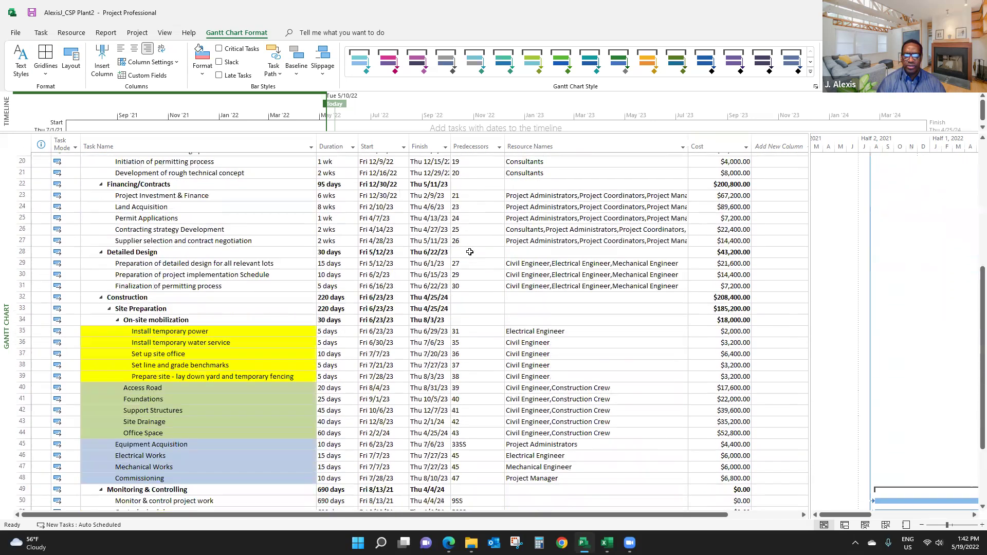
scroll(544, 282, up, 11)
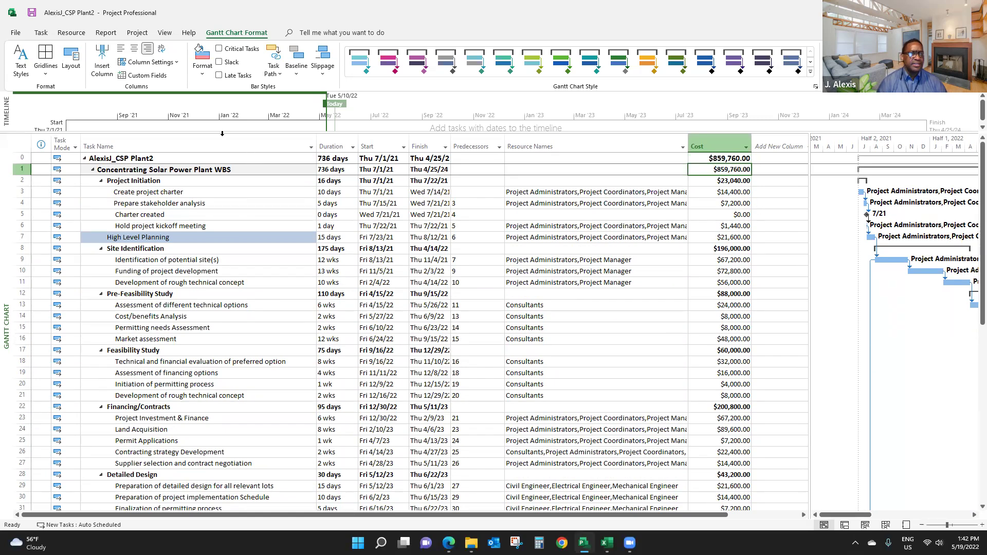
On the Resource Sheet, add Contingency Reserve in row 29 as a Cost-type resource.
click(165, 33)
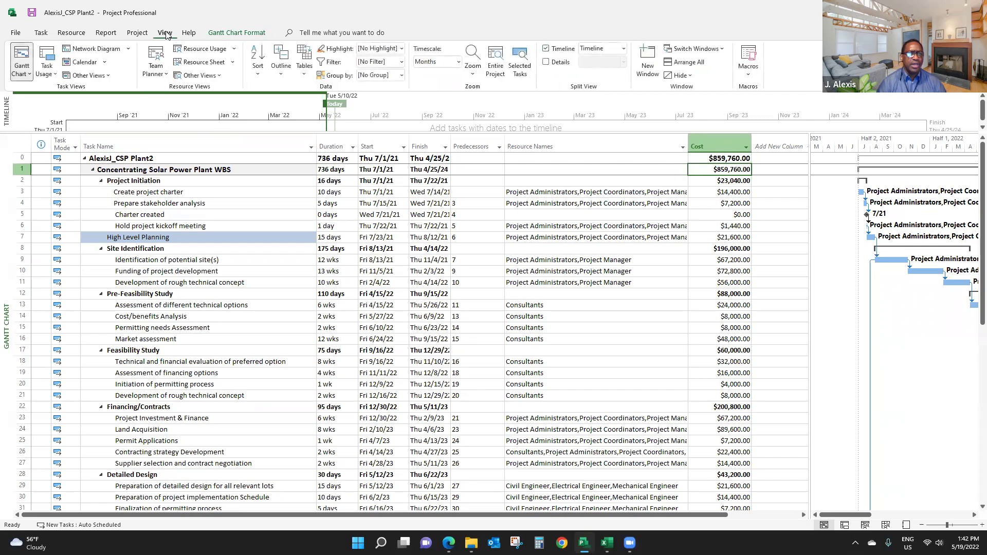
click(201, 62)
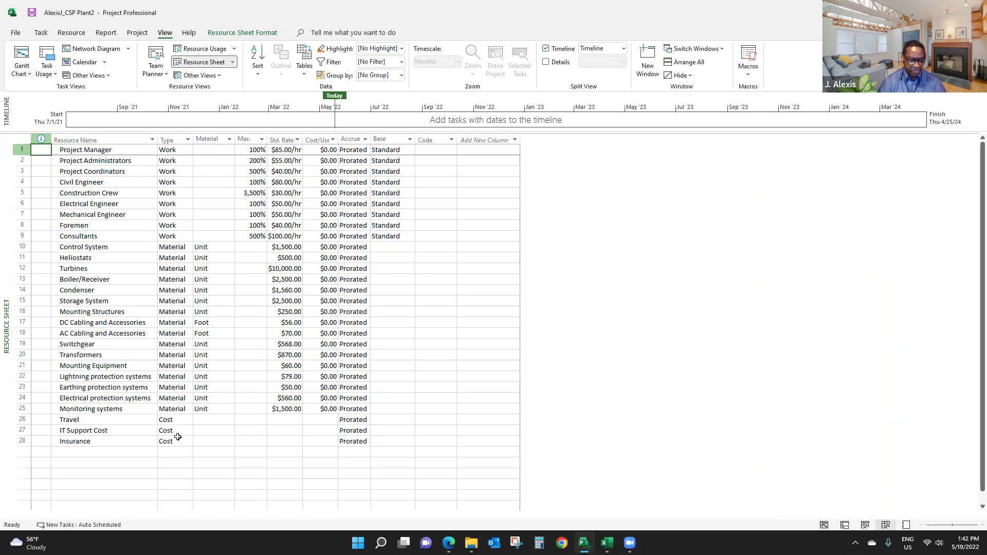
click(88, 453)
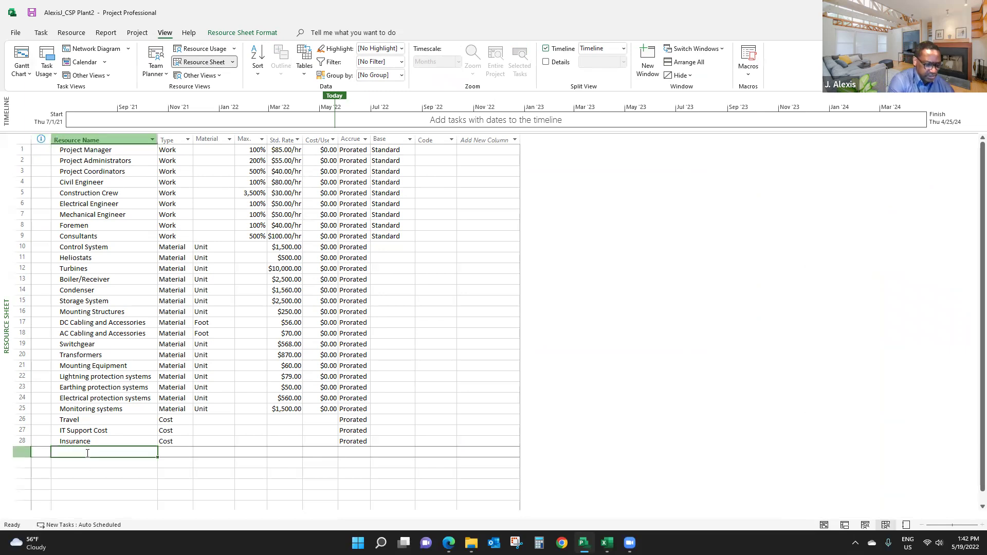
text(Co)
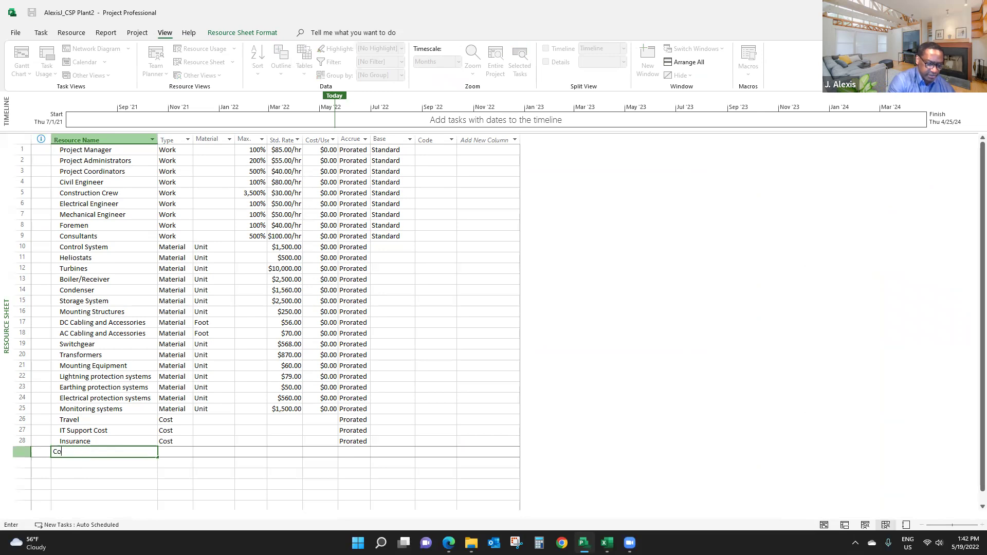
text(ntingenc)
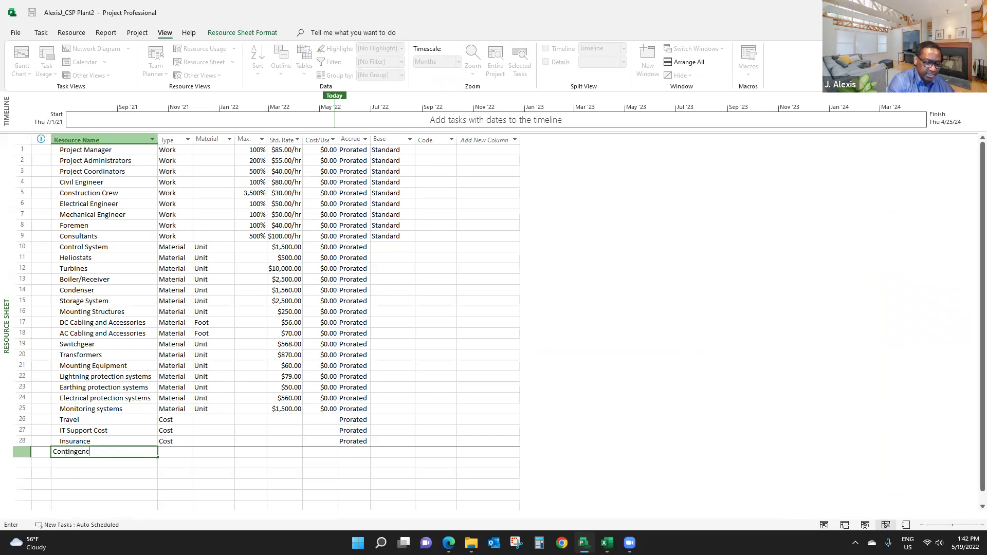
text(y Re)
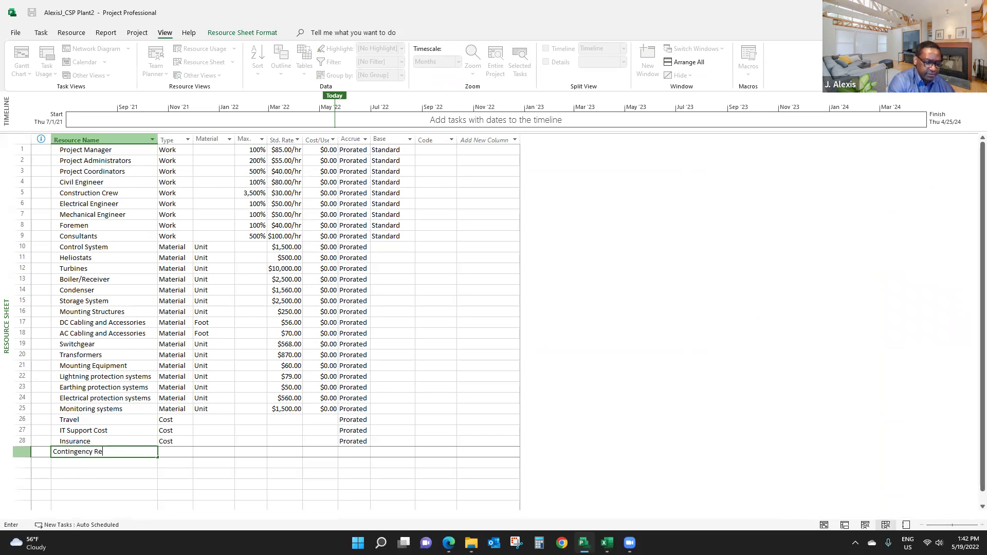
text(serve)
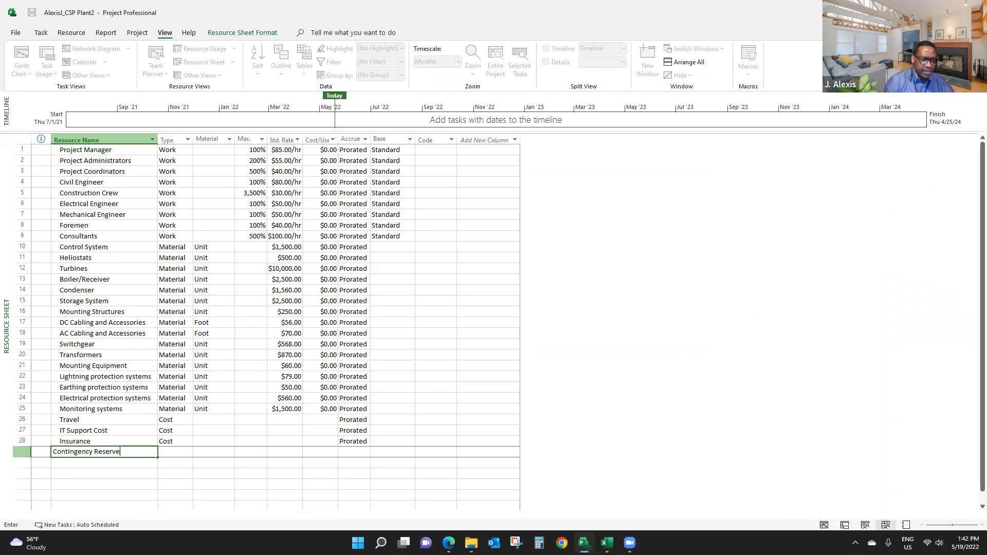
click(176, 450)
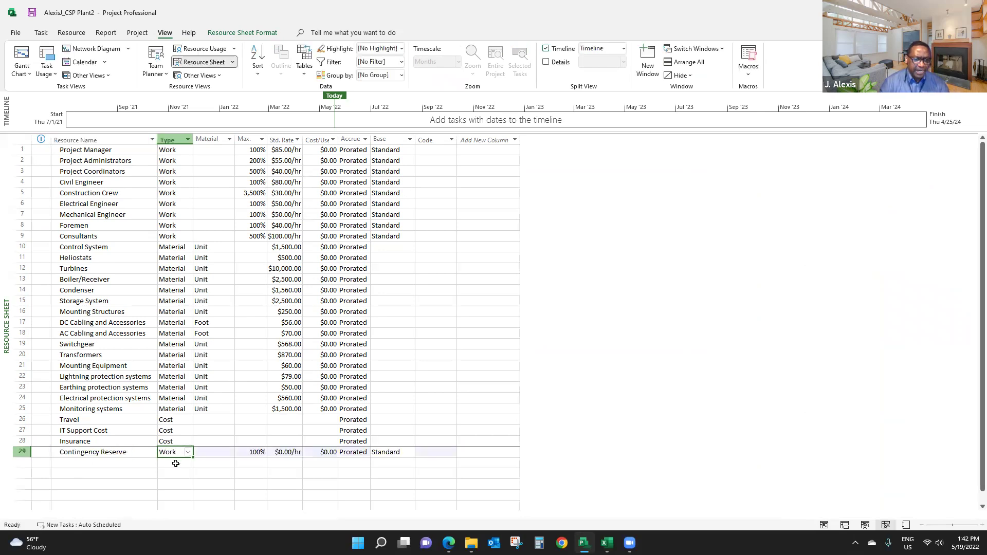
click(188, 452)
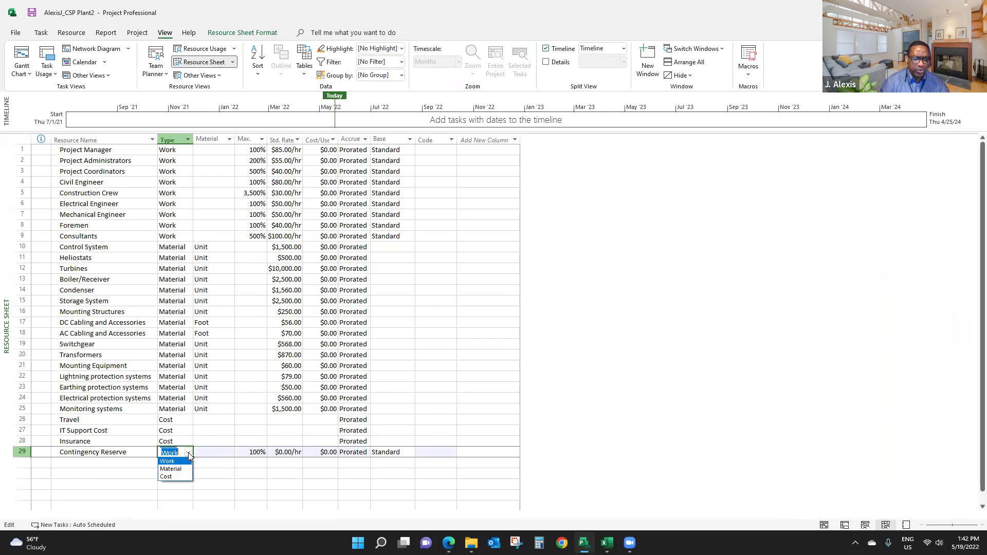
click(176, 476)
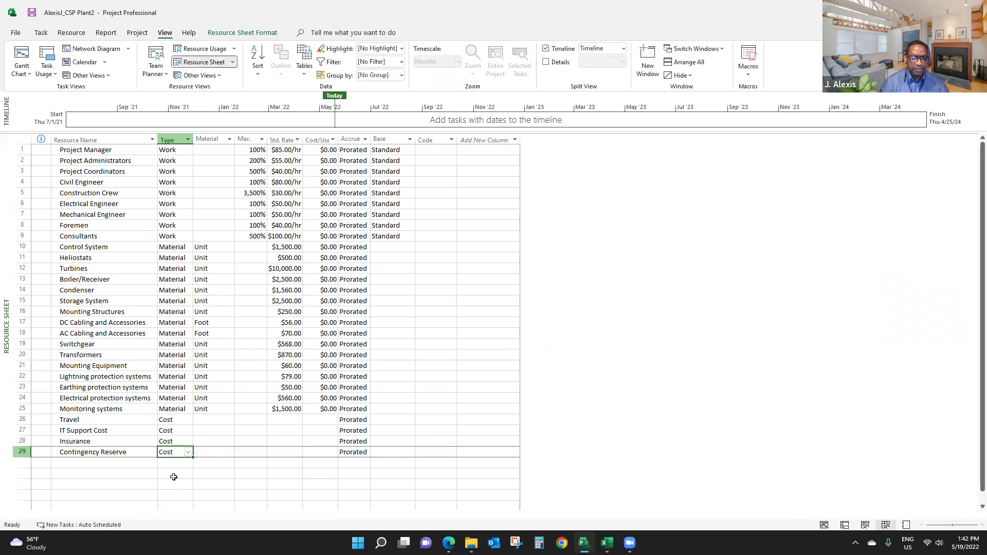
Leave its Material and rate fields empty and return to the Gantt Chart.
click(232, 453)
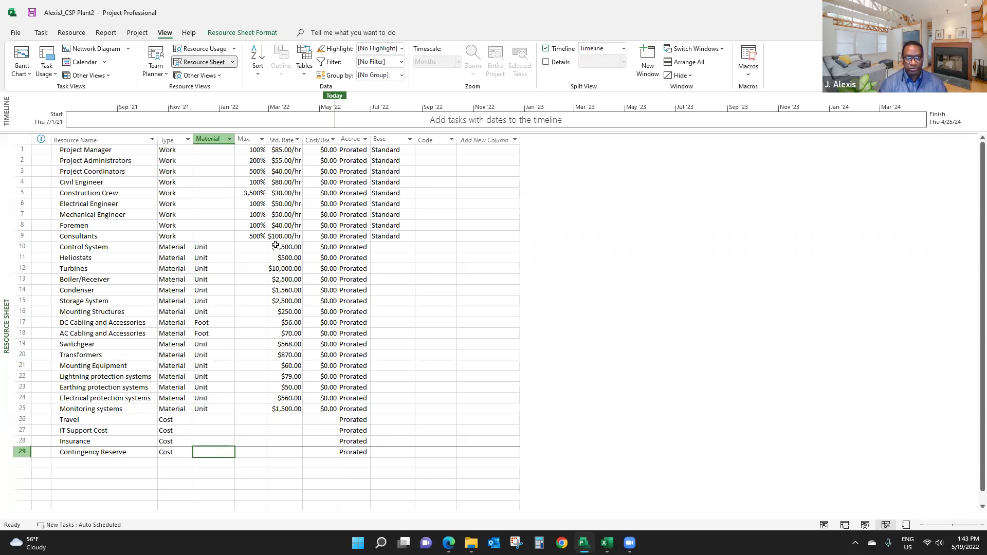
click(290, 453)
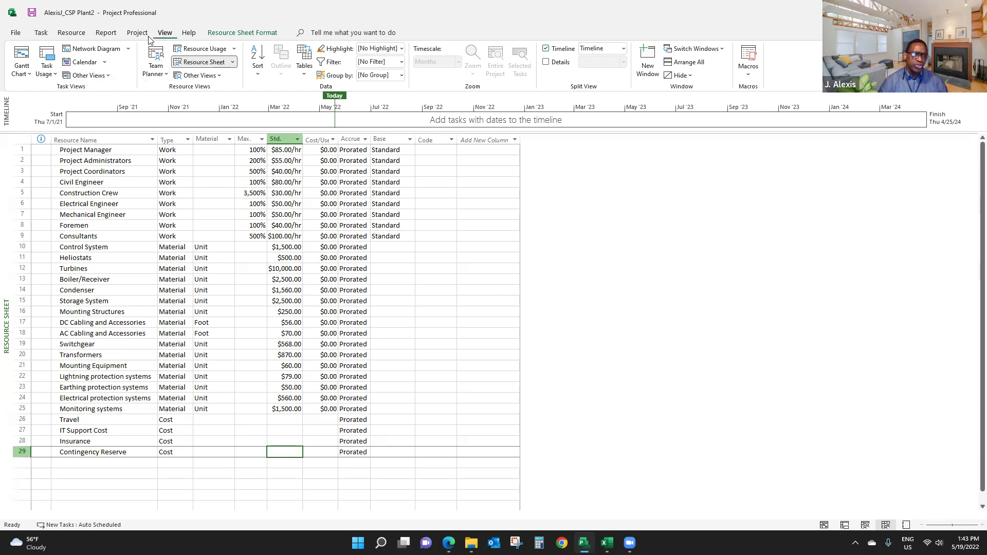
click(22, 56)
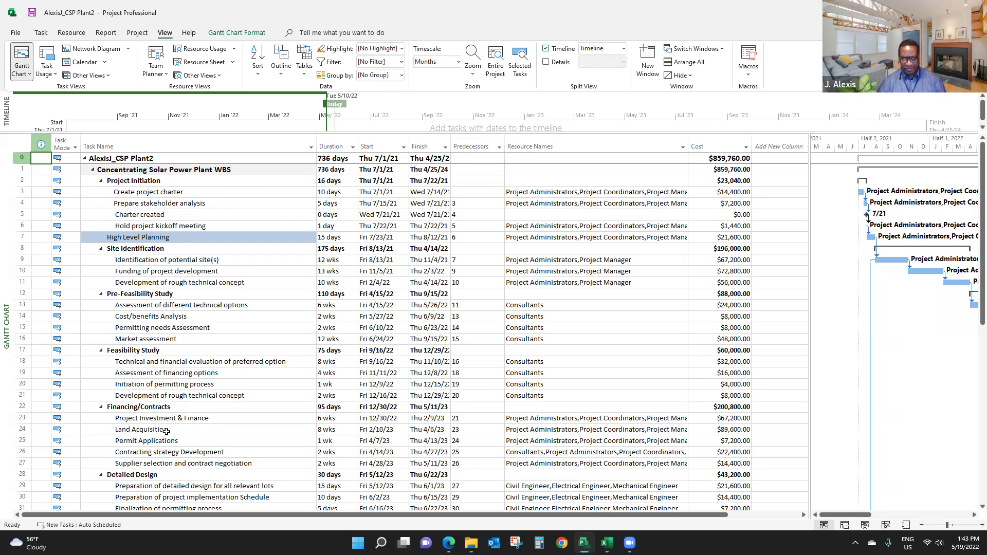
Assign Contingency Reserve at $20,000 to Identification of potential site(s), raising it to $87,200.00.
click(159, 260)
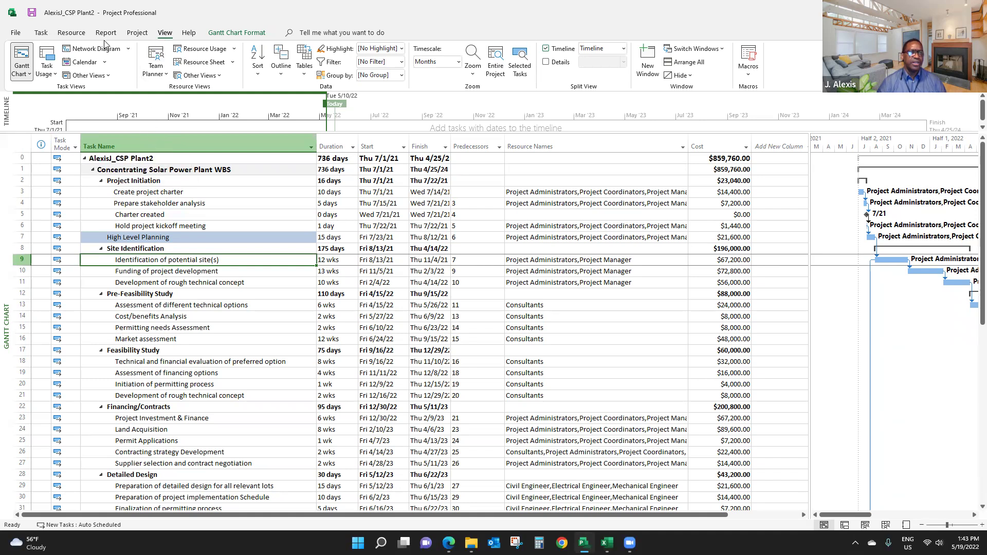
click(76, 34)
click(61, 59)
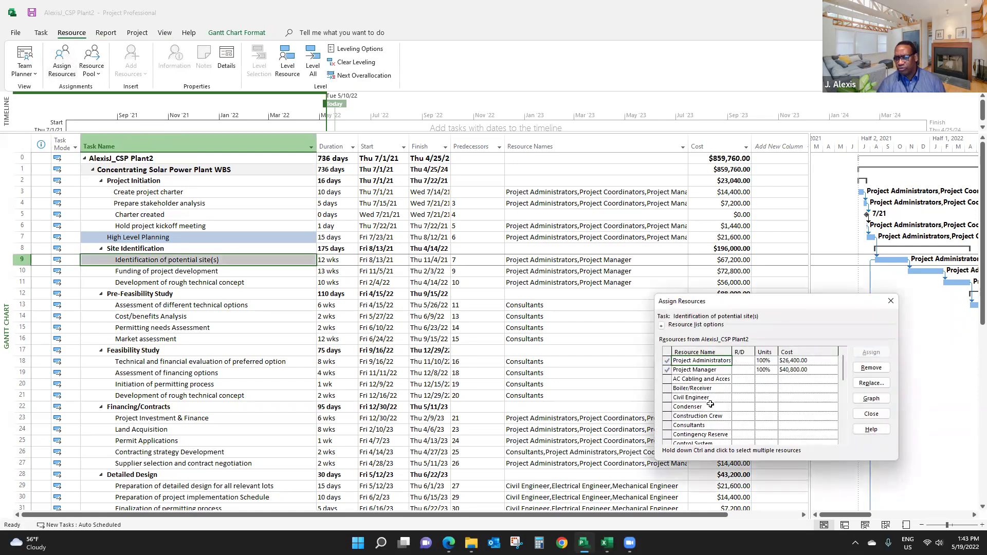
click(789, 435)
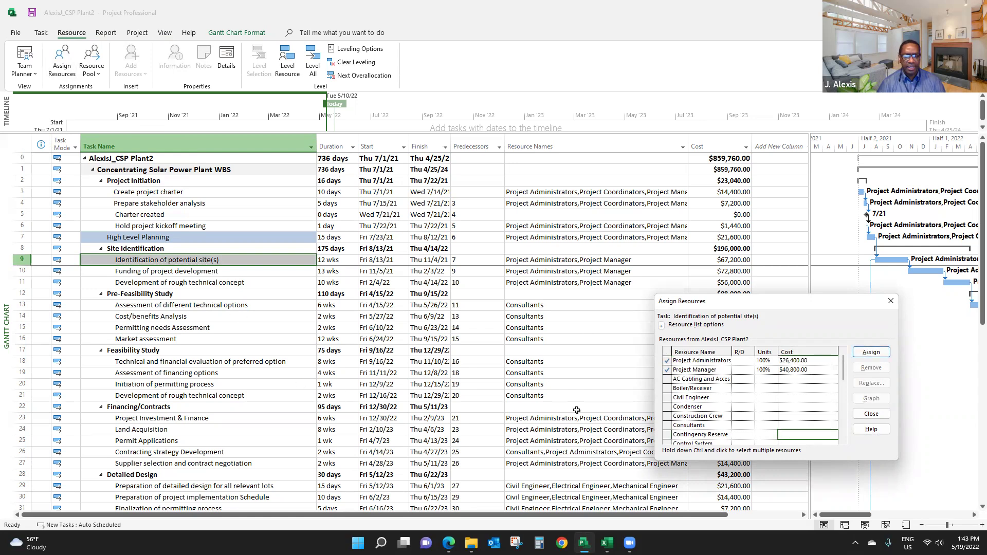
text(200)
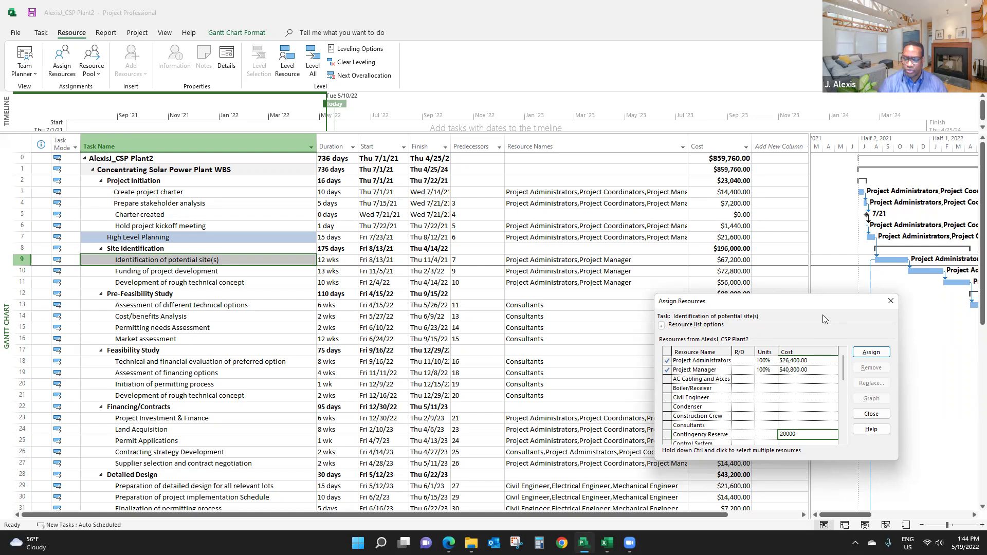
text(00)
key(Return)
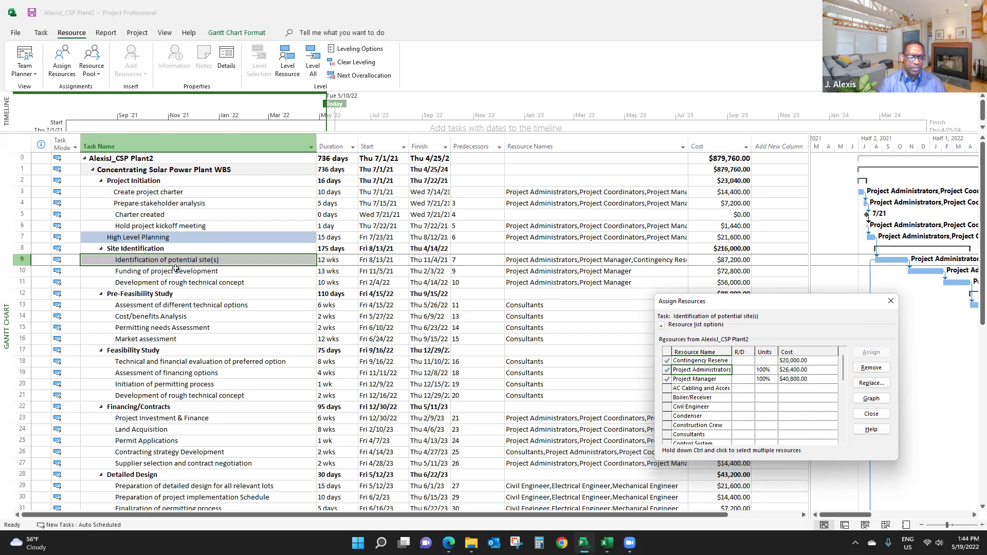
Assign Contingency Reserve at $30,000 to Development of rough technical concept, making it $38,000.00.
click(169, 361)
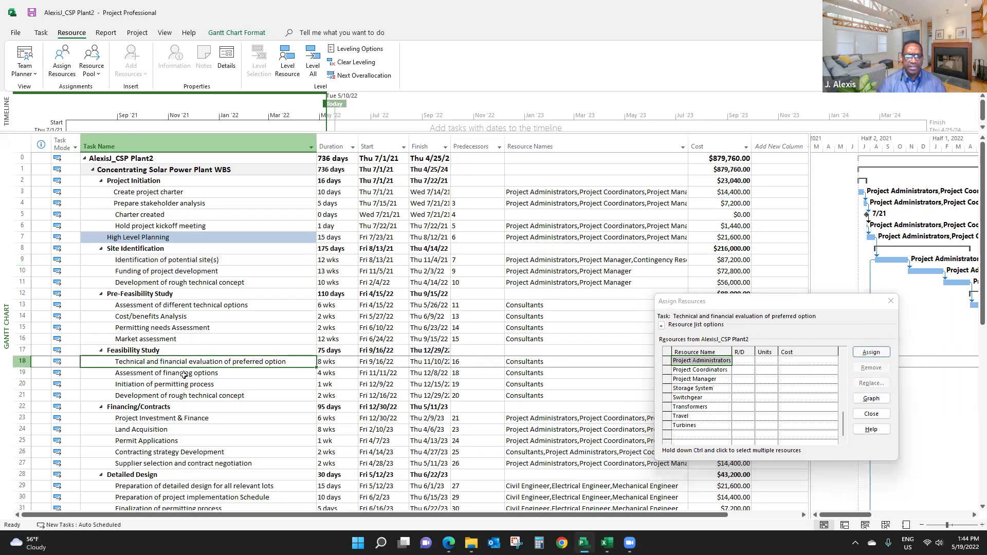
click(183, 397)
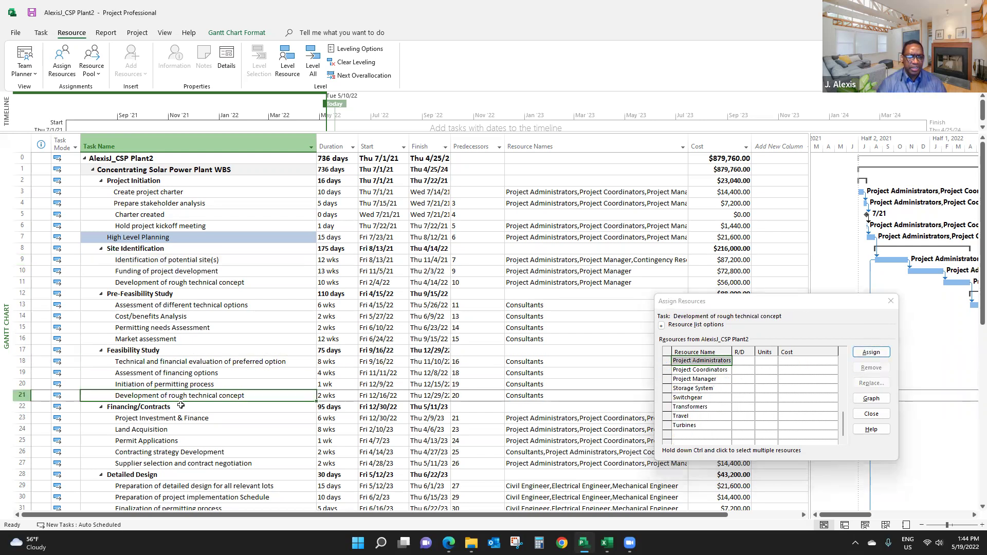
click(695, 387)
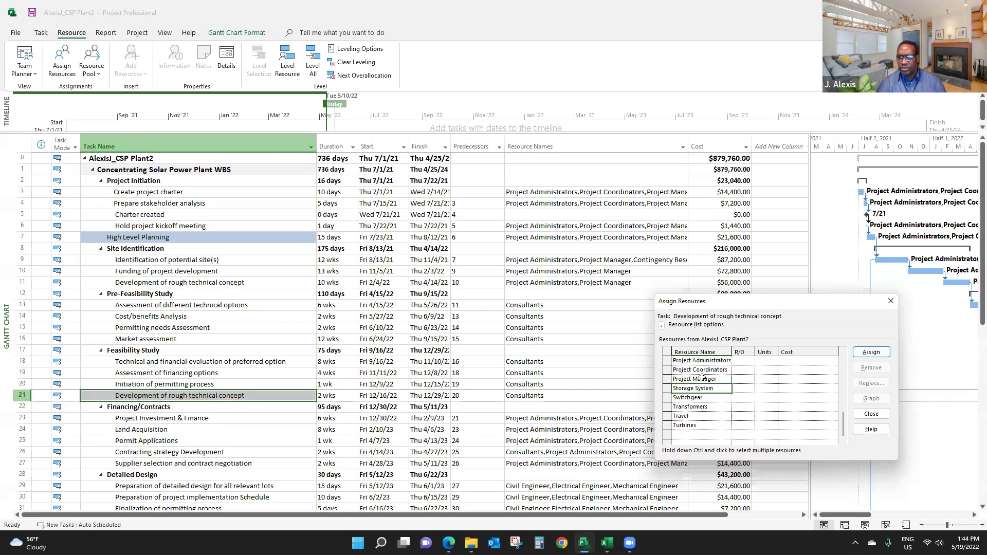
drag(798, 300, 781, 228)
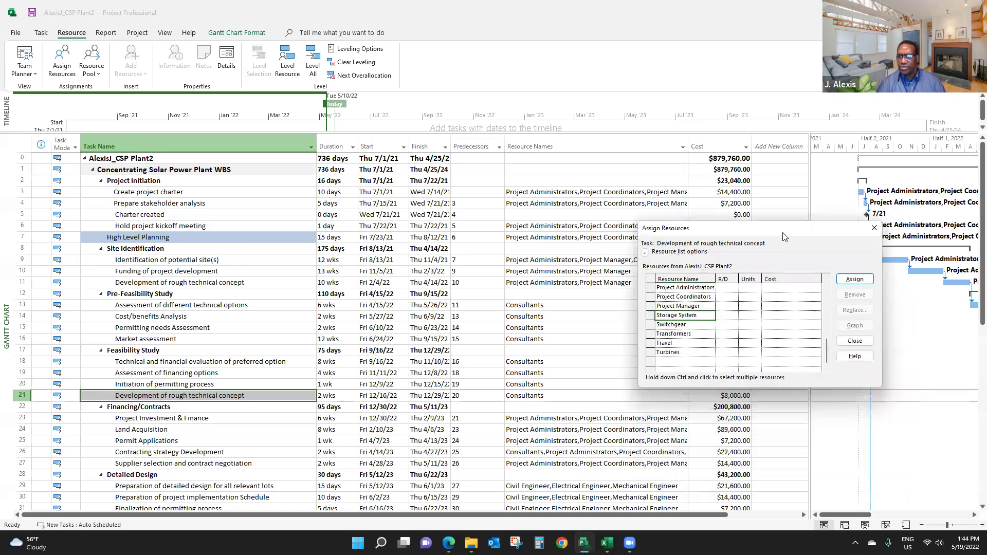
drag(825, 337, 829, 306)
scroll(764, 340, up, 2)
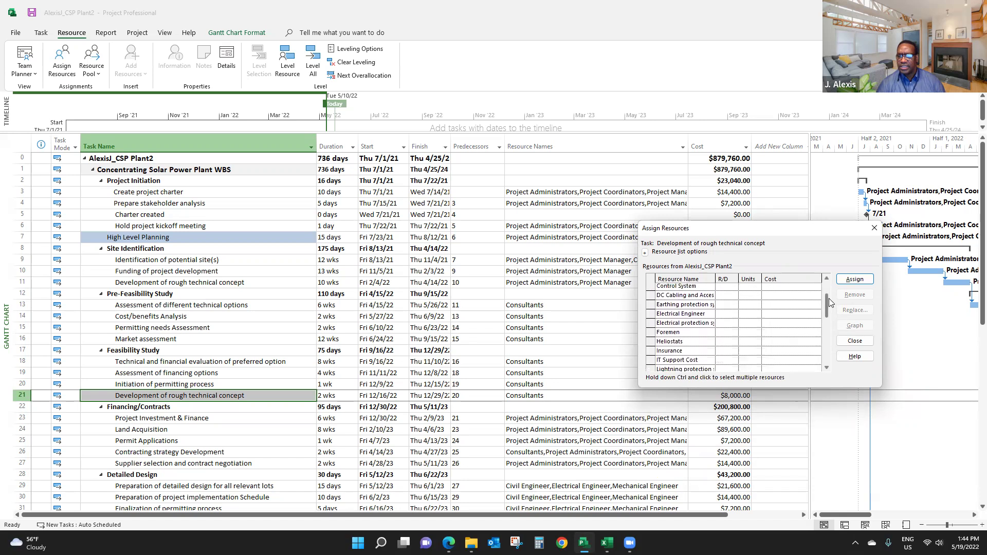
click(692, 344)
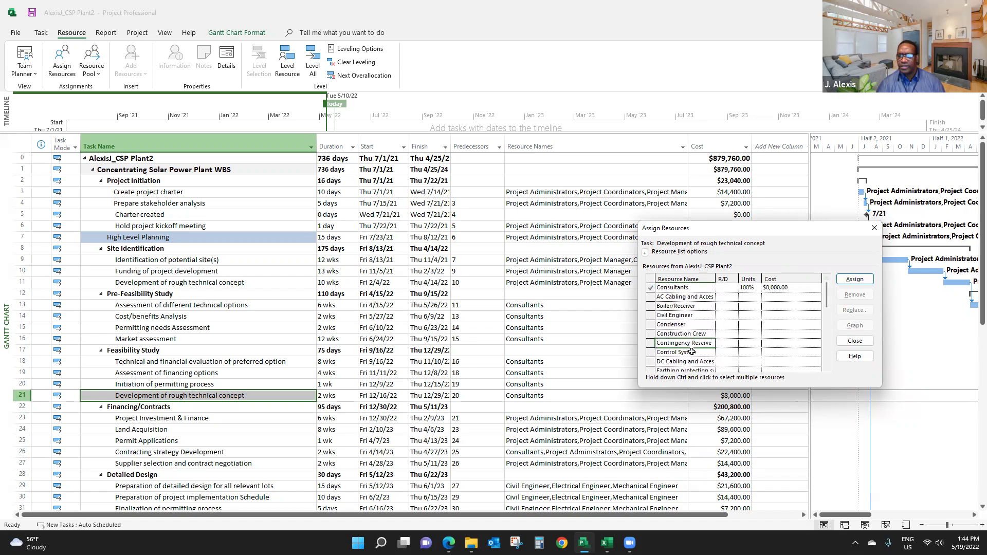
click(773, 343)
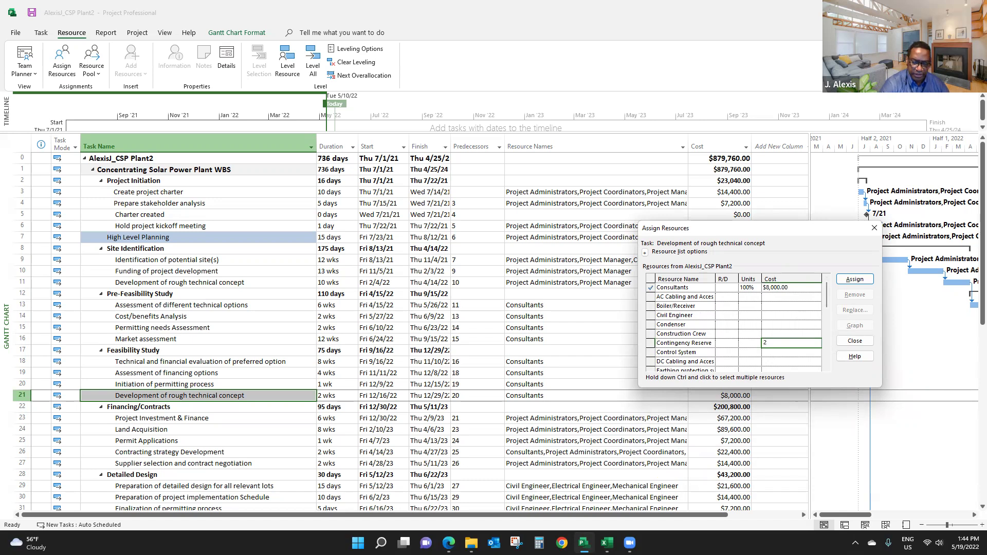
text(30000)
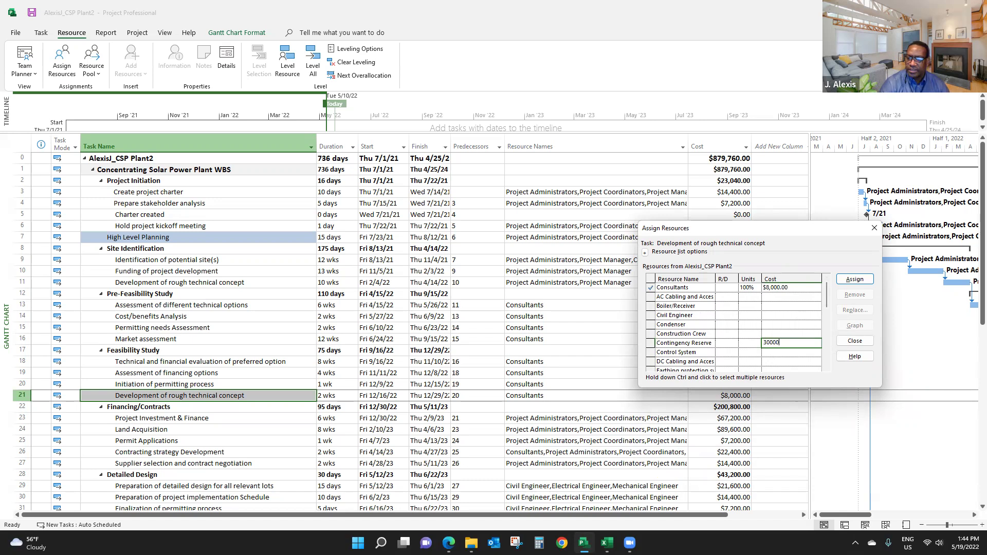
text(,000)
key(Return)
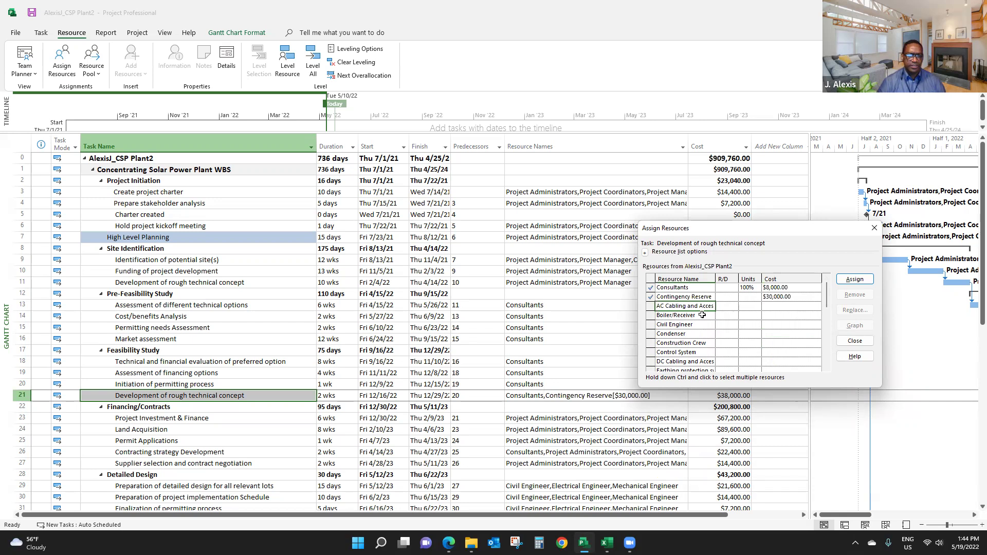
scroll(214, 312, down, 5)
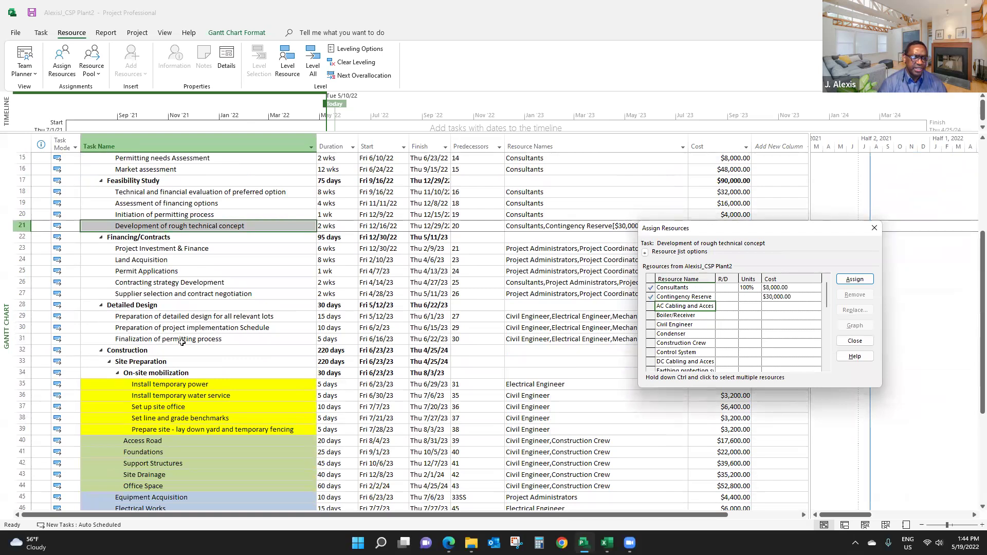
Assign Contingency Reserve at $30,000 to Equipment Acquisition, then close Assign Resources.
scroll(187, 339, down, 1)
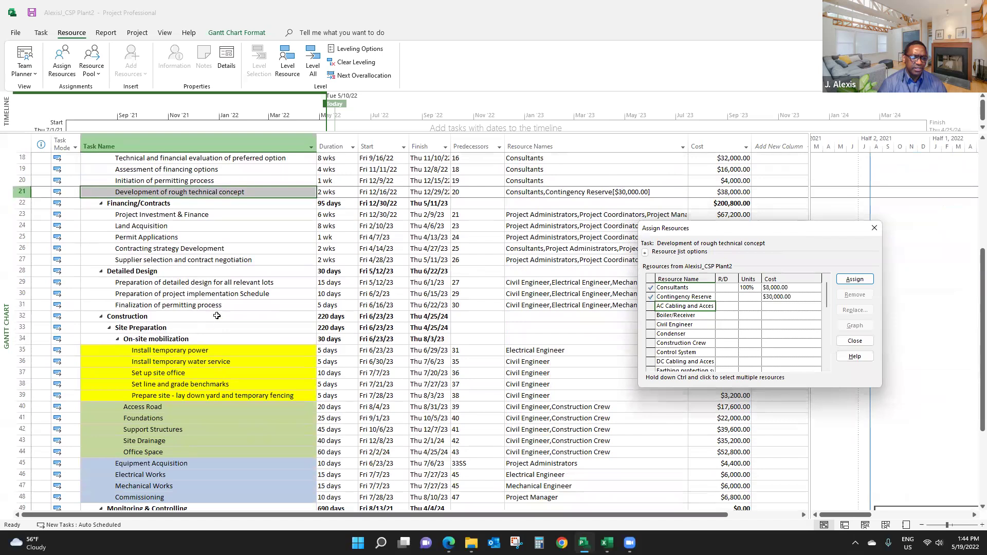
scroll(216, 315, down, 2)
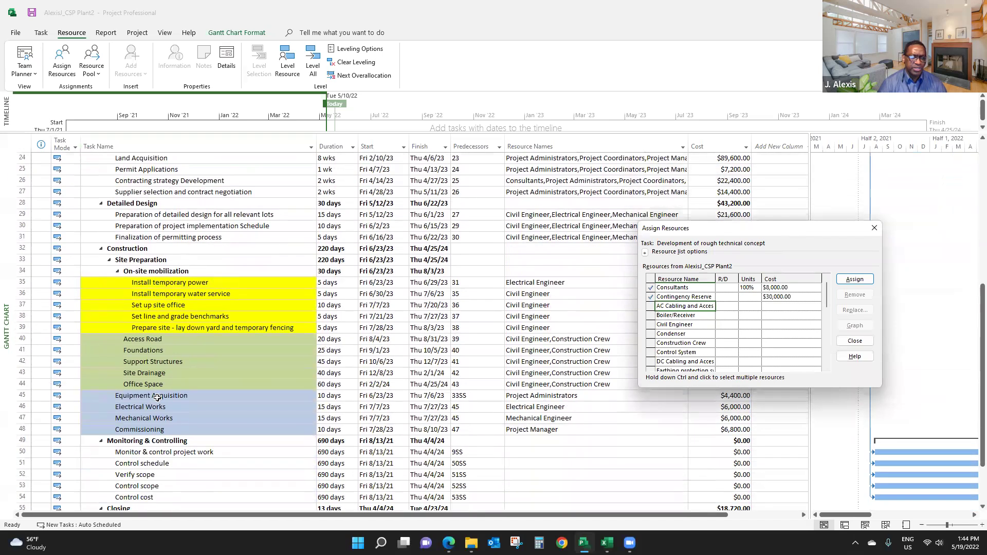
click(156, 395)
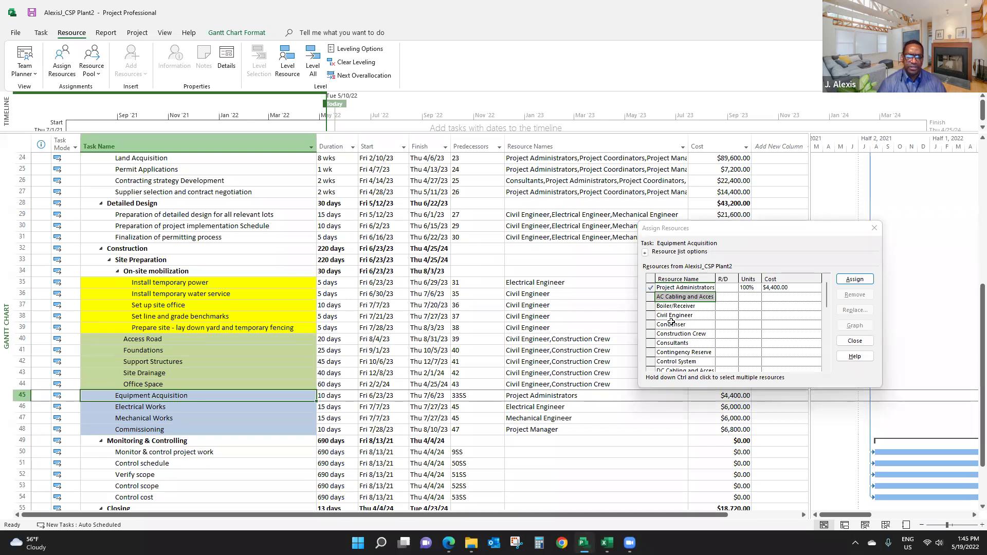
click(774, 354)
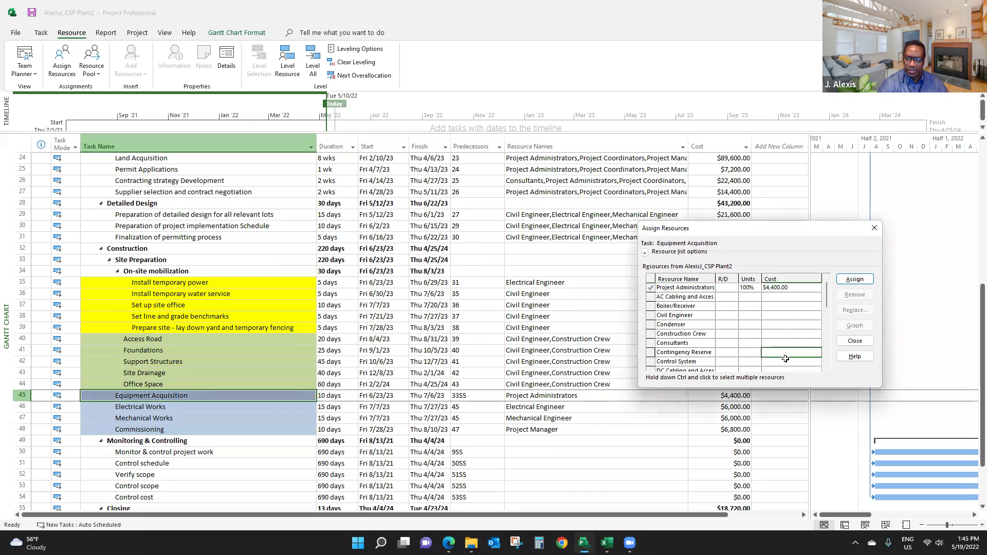
text(30,000)
key(Return)
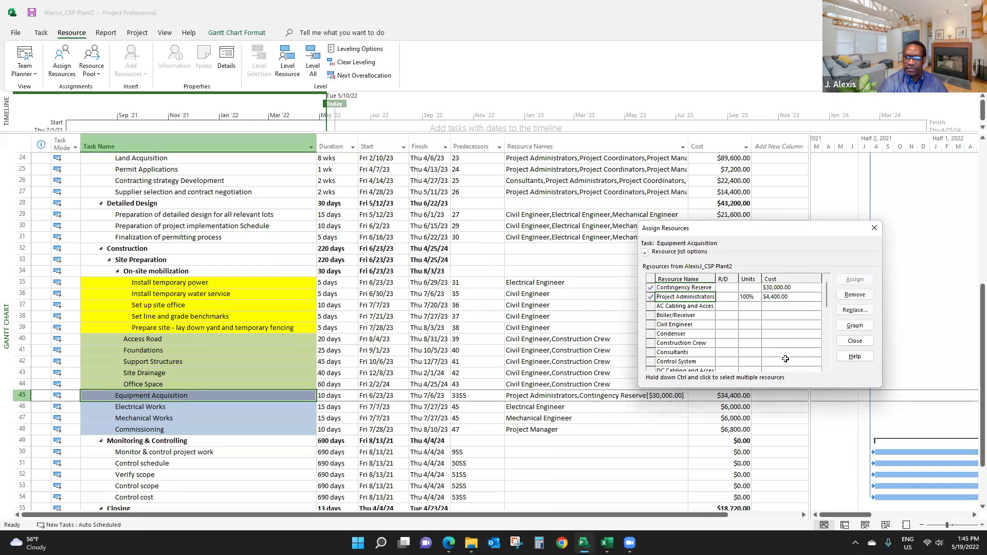
click(874, 228)
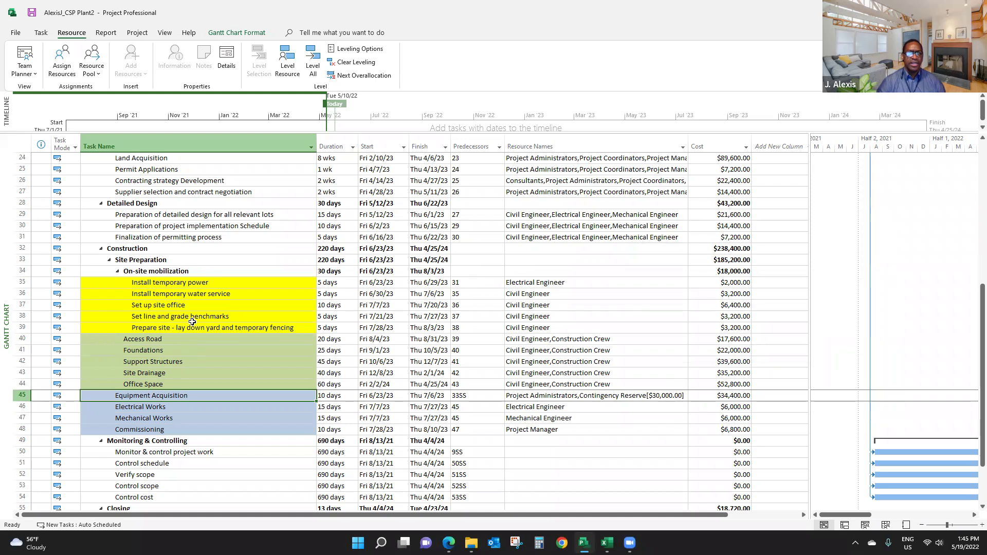
Switch to the Resource Sheet and select the Contingency Reserve row.
click(167, 34)
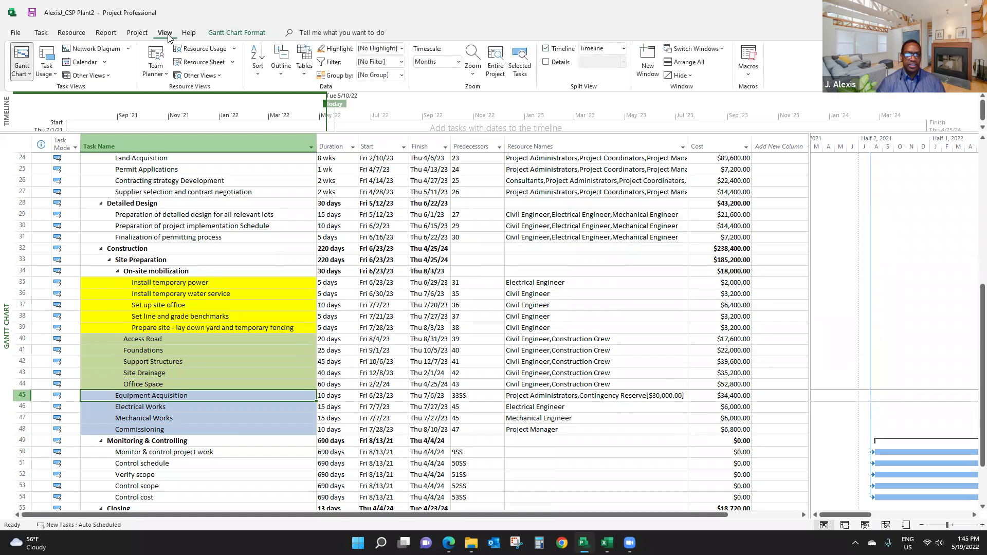
click(204, 62)
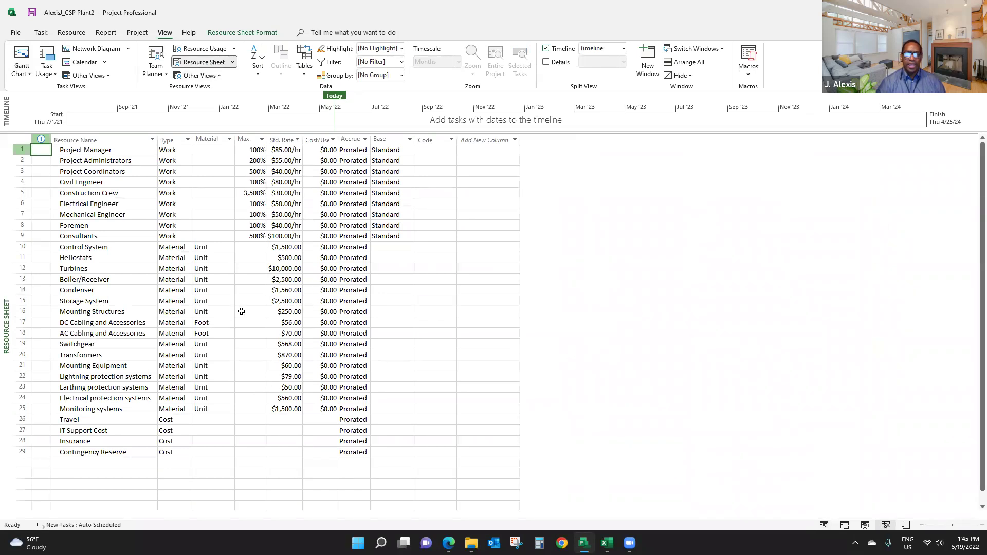
click(20, 451)
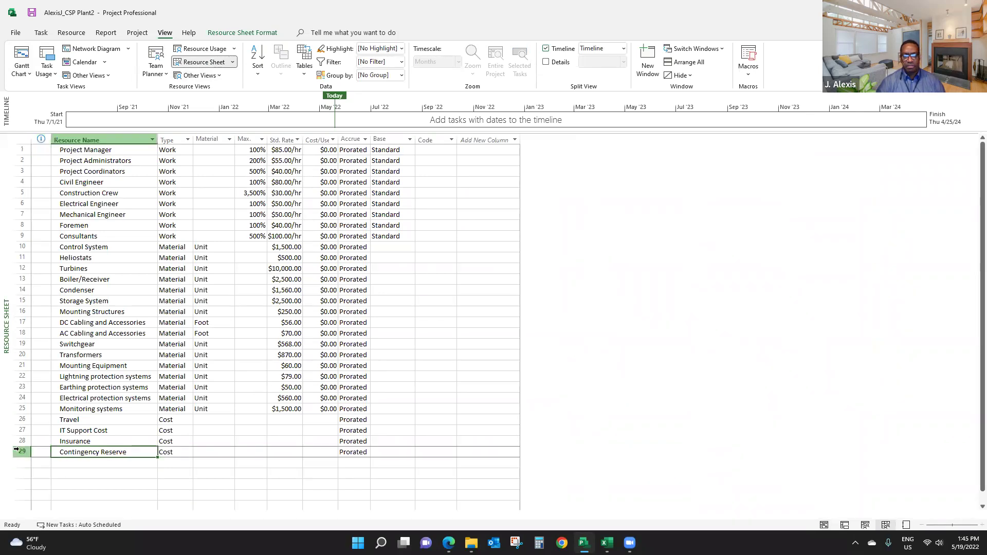
click(409, 449)
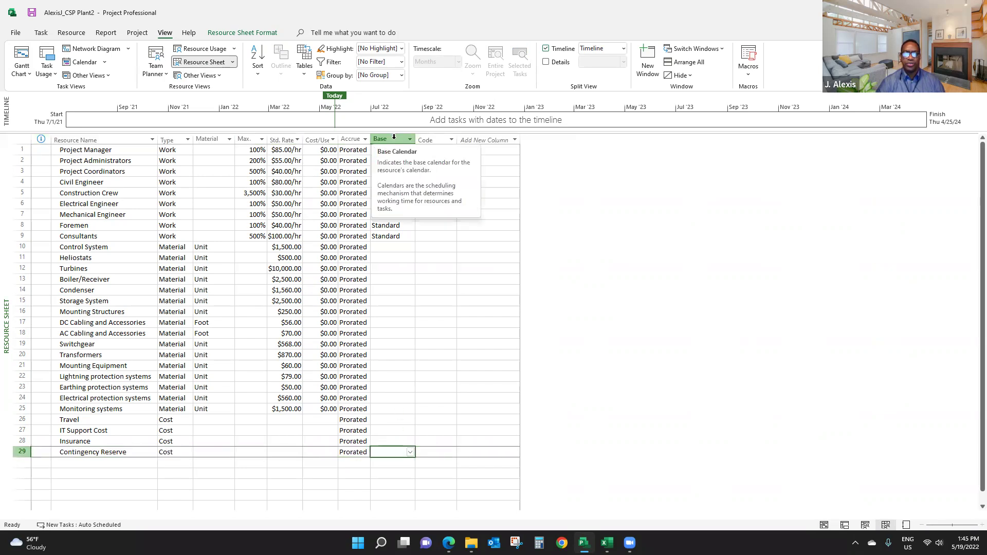
Insert a Cost column at Code, showing Contingency Reserve totalling $80,000.00.
click(428, 140)
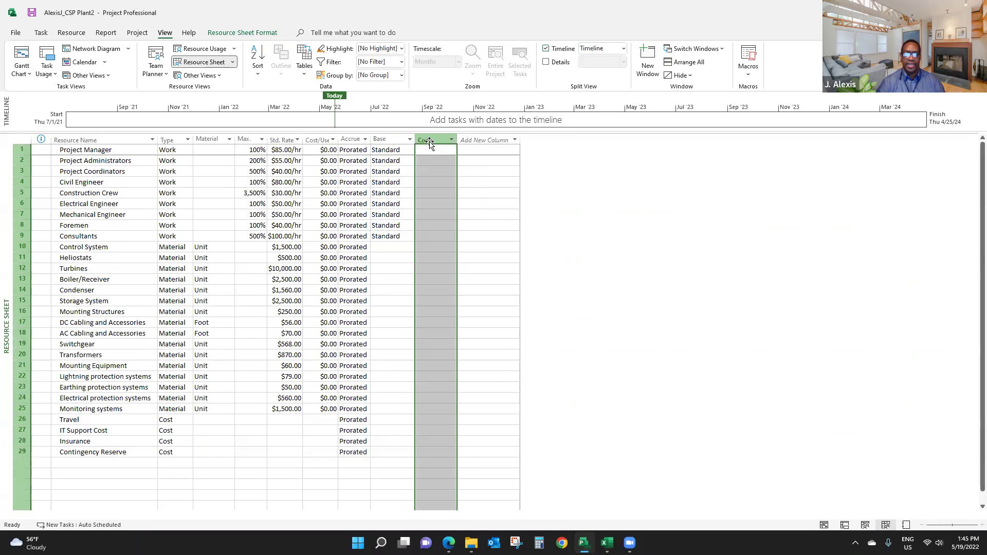
click(426, 141)
text(Cost)
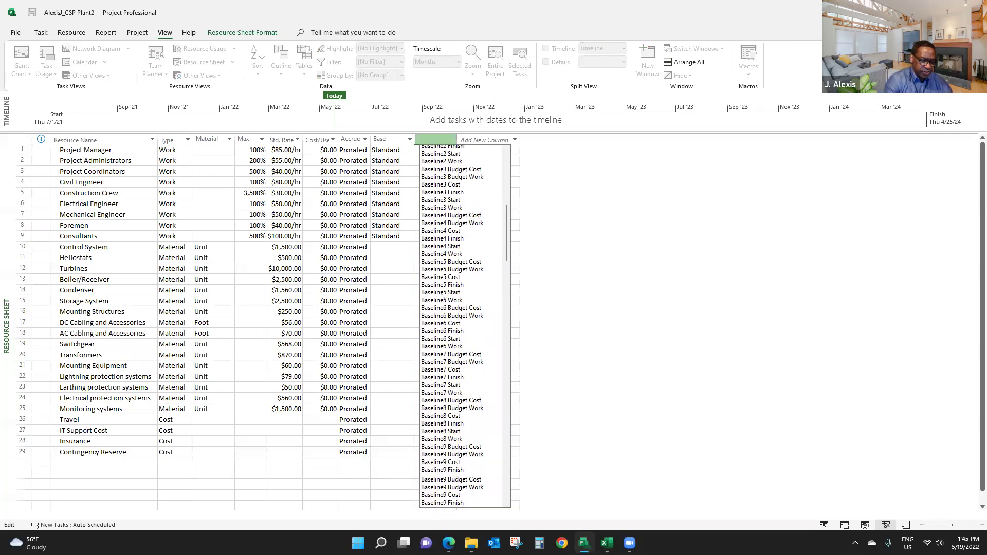
key(Return)
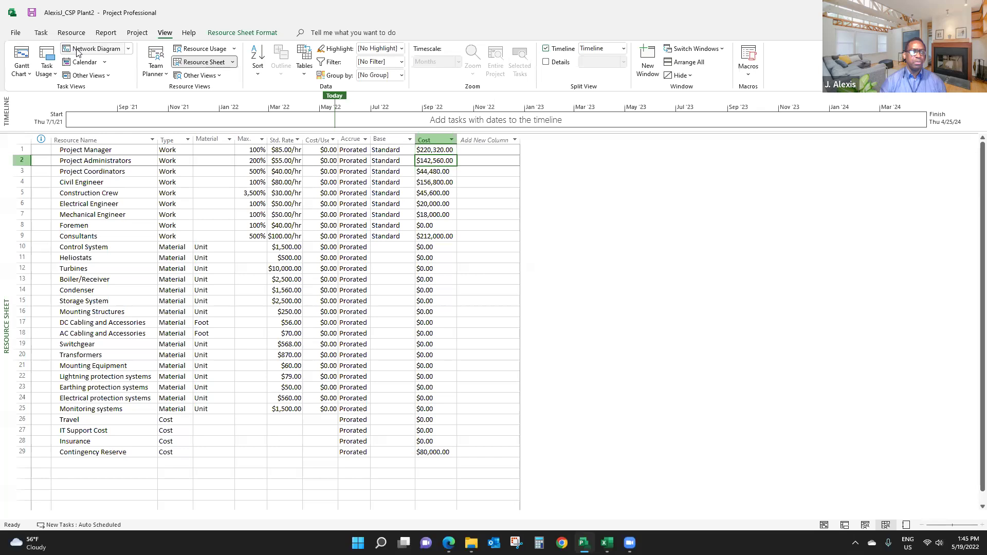
Return to the Gantt Chart, where the project total is now $939,760.00.
click(22, 56)
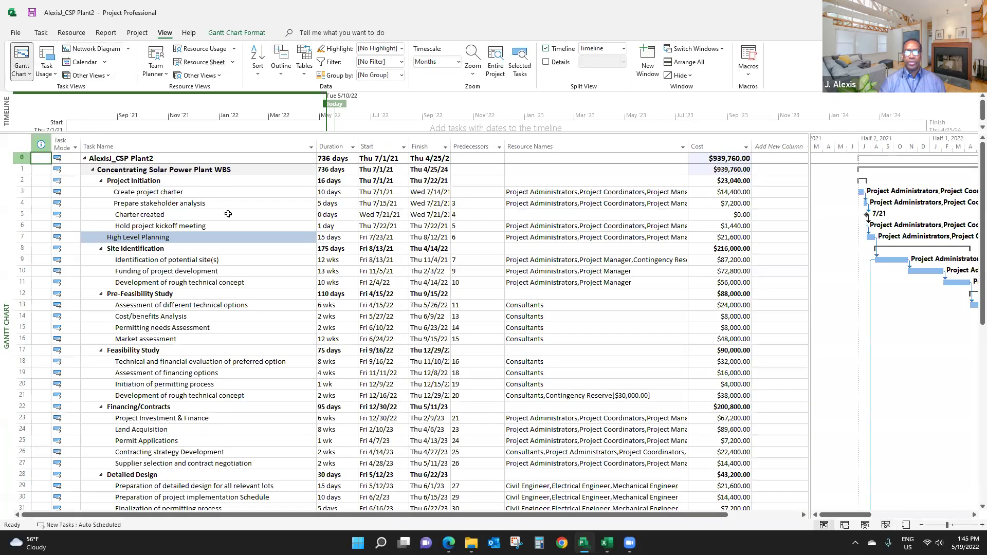